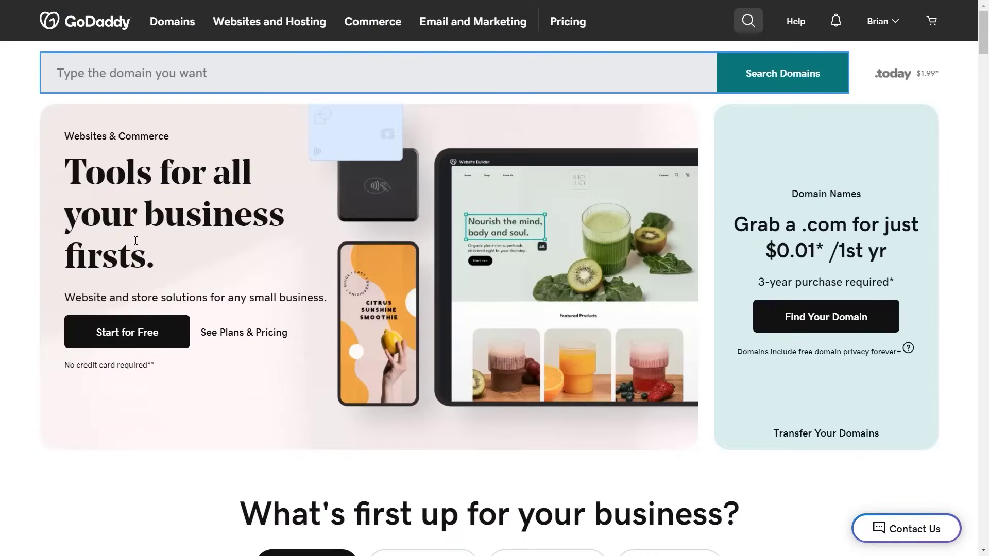
Buy bigpawdogtreats.com for $74.50 with the saved Visa card and continue past the confirmation
text(bigpawdogtreats.com)
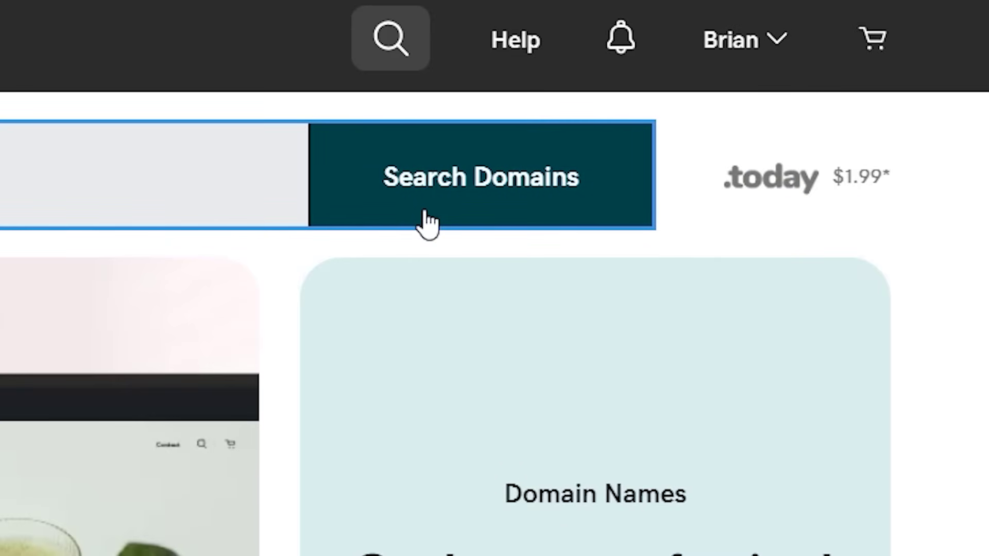
click(427, 224)
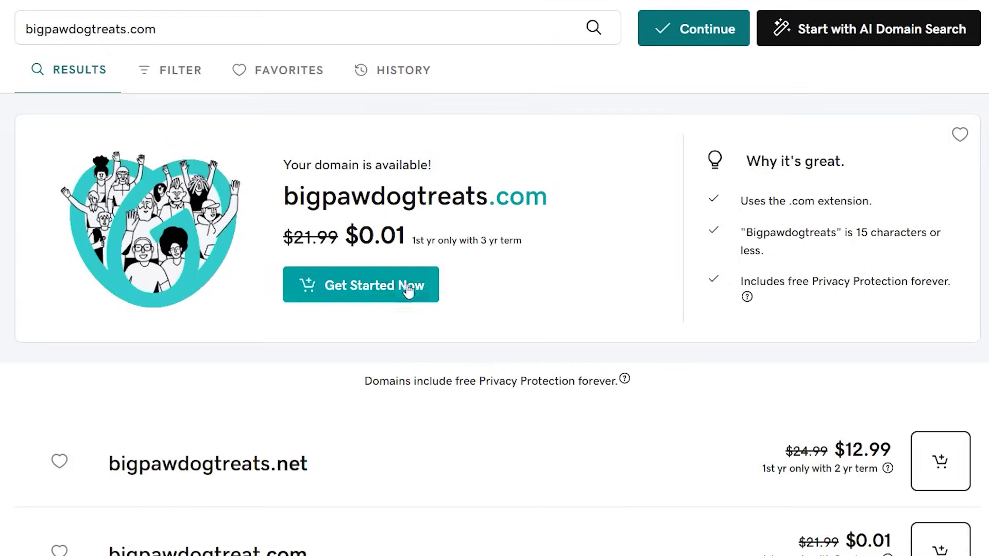
click(408, 287)
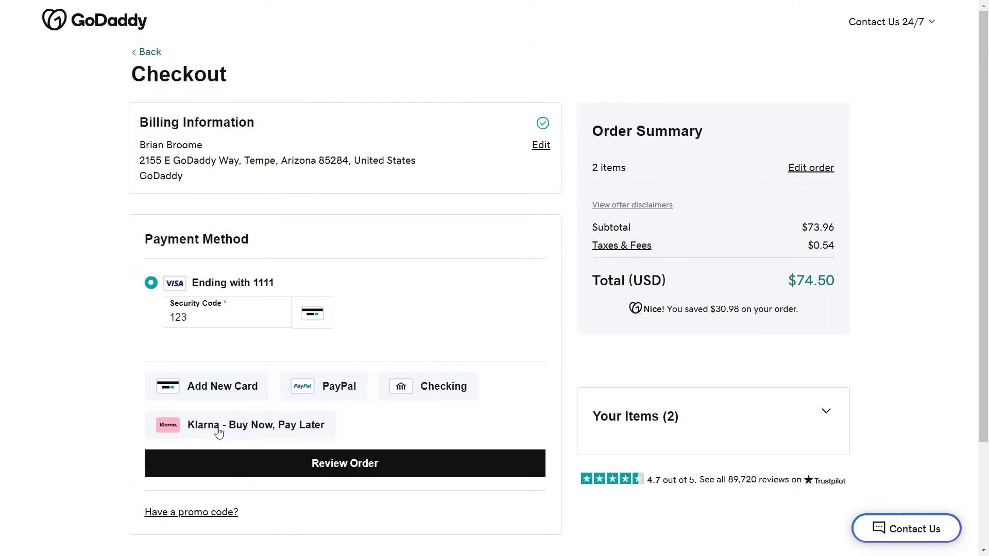
click(354, 470)
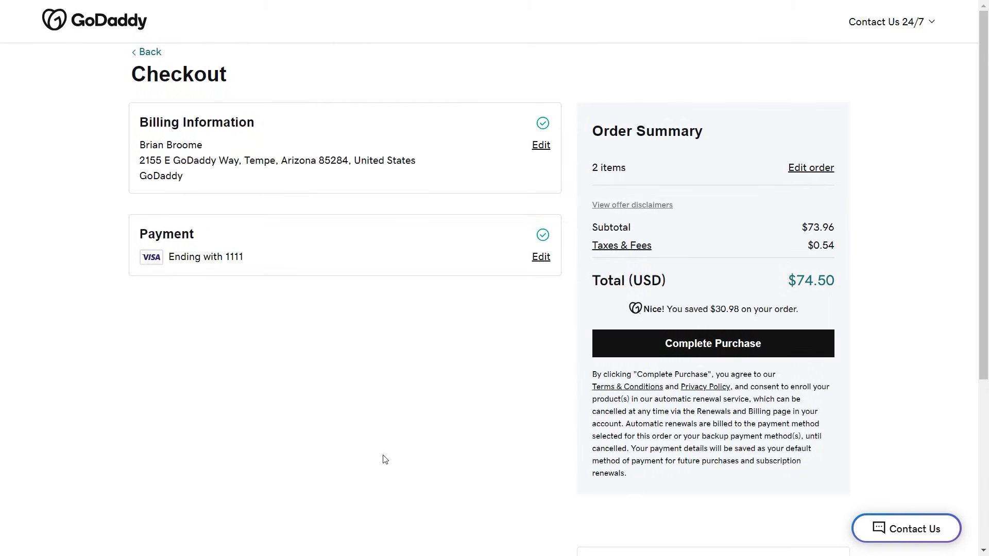
click(734, 345)
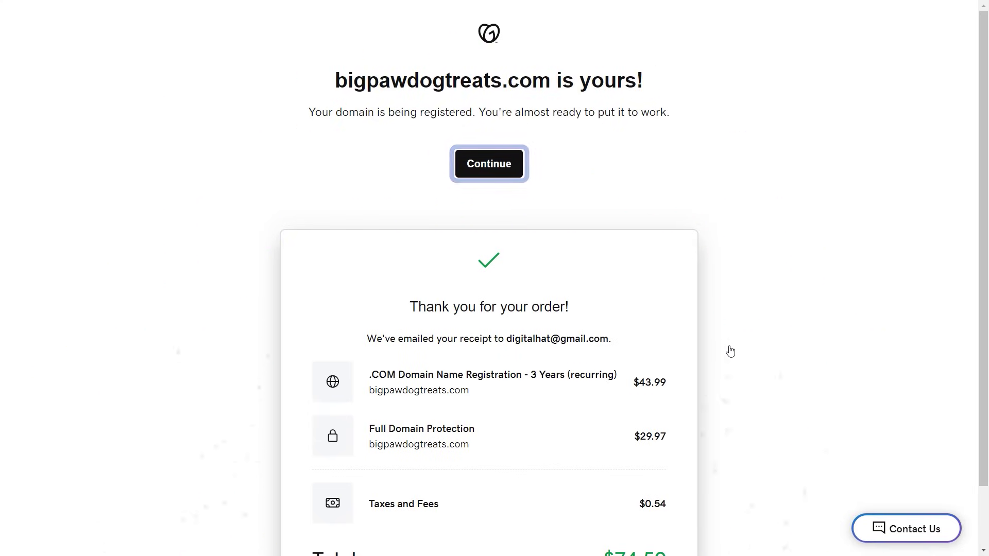
click(507, 166)
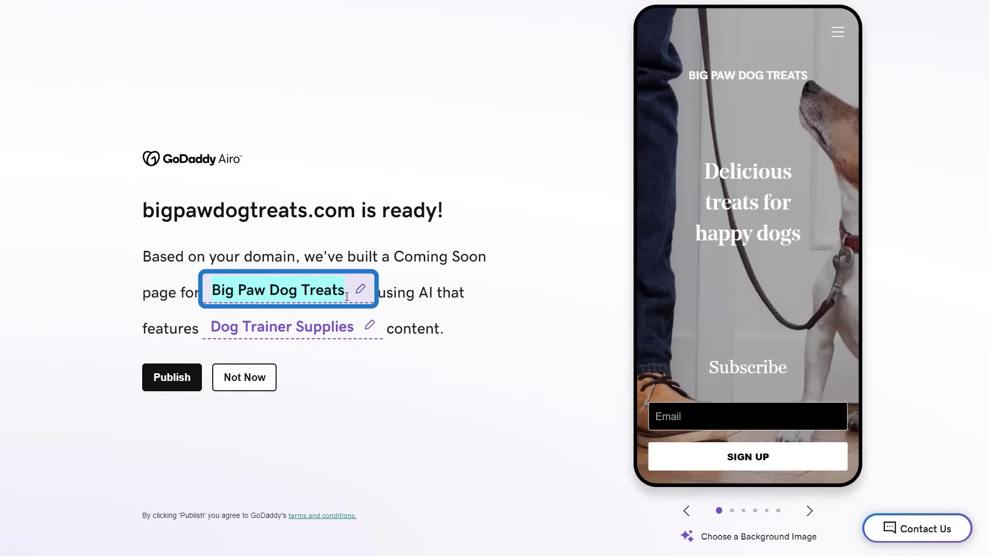
Keep Dog Trainer Supplies as content type, choose the smiling puppy background, and publish the page
click(355, 326)
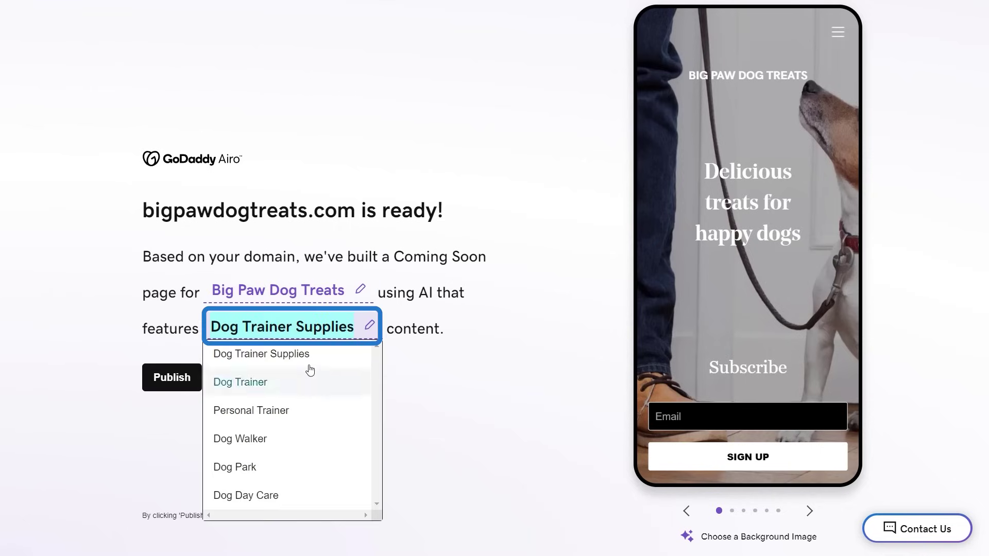
click(330, 356)
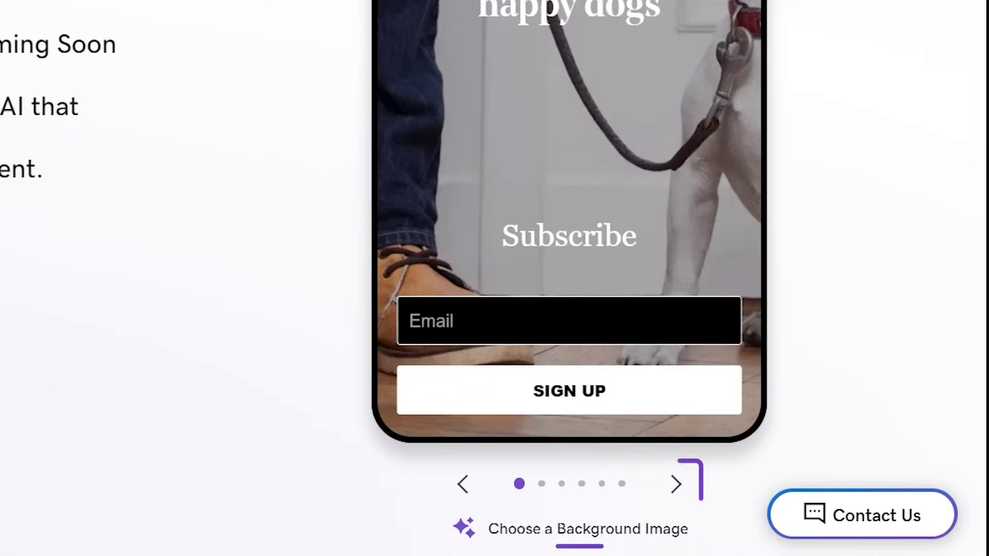
click(675, 485)
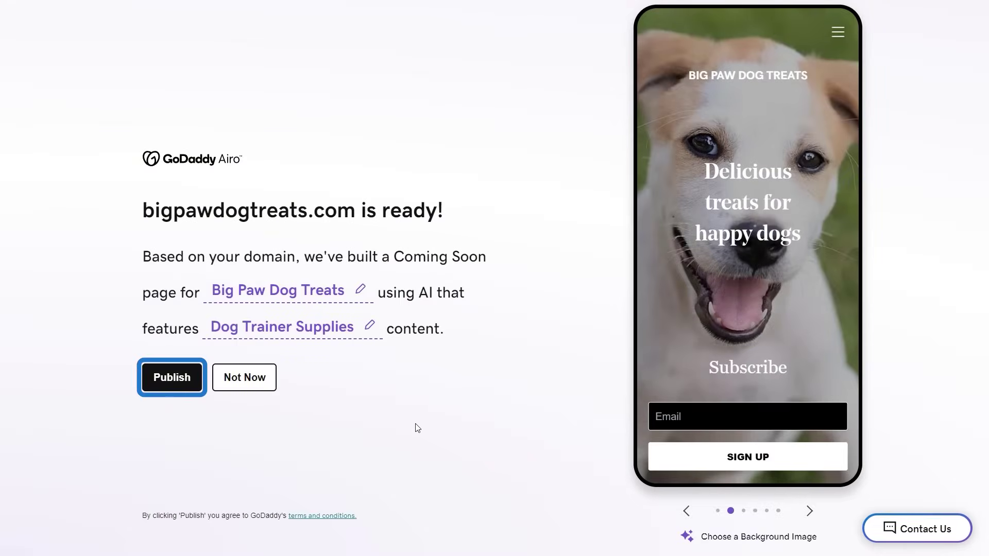
click(164, 390)
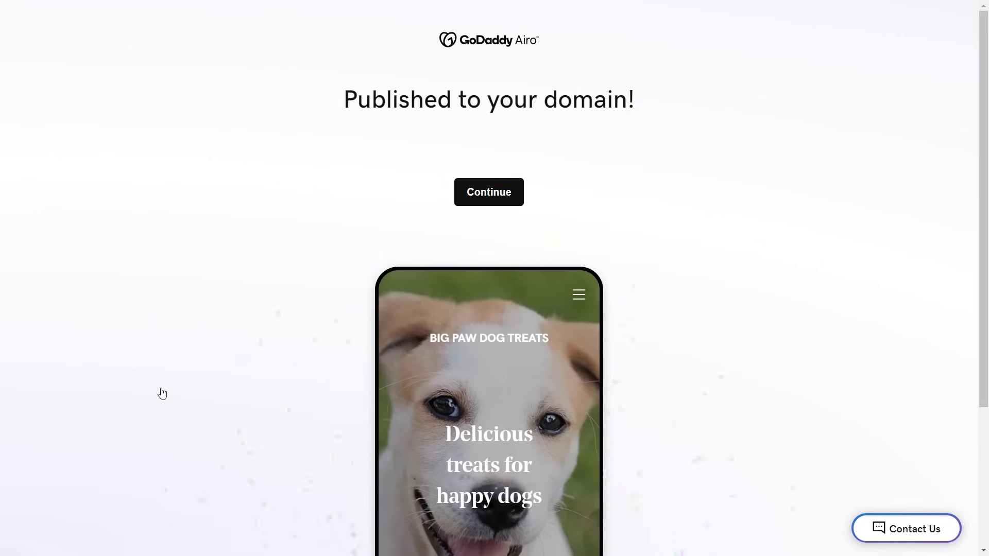
click(487, 199)
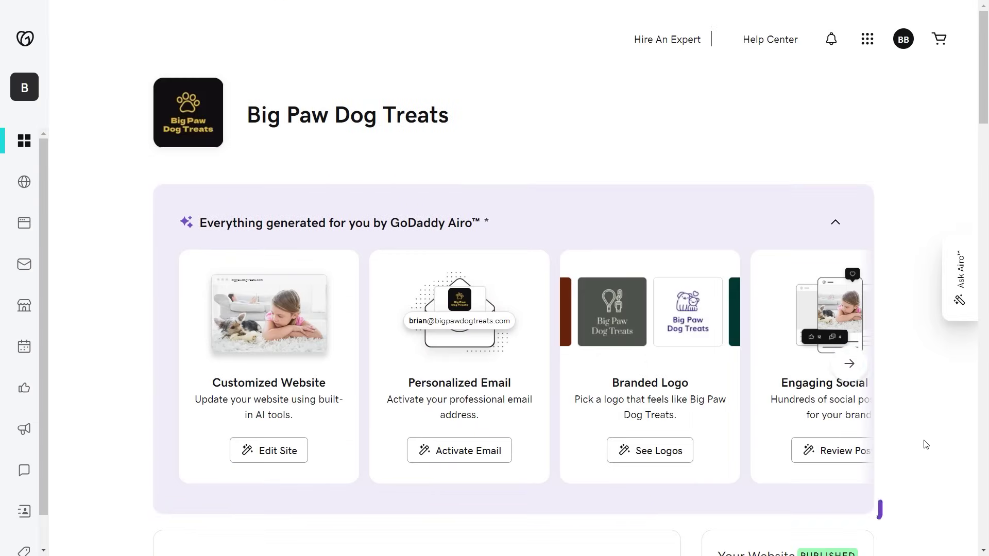
Load two new sets of logo options, then select and apply the blue bone-and-heart logo
click(851, 365)
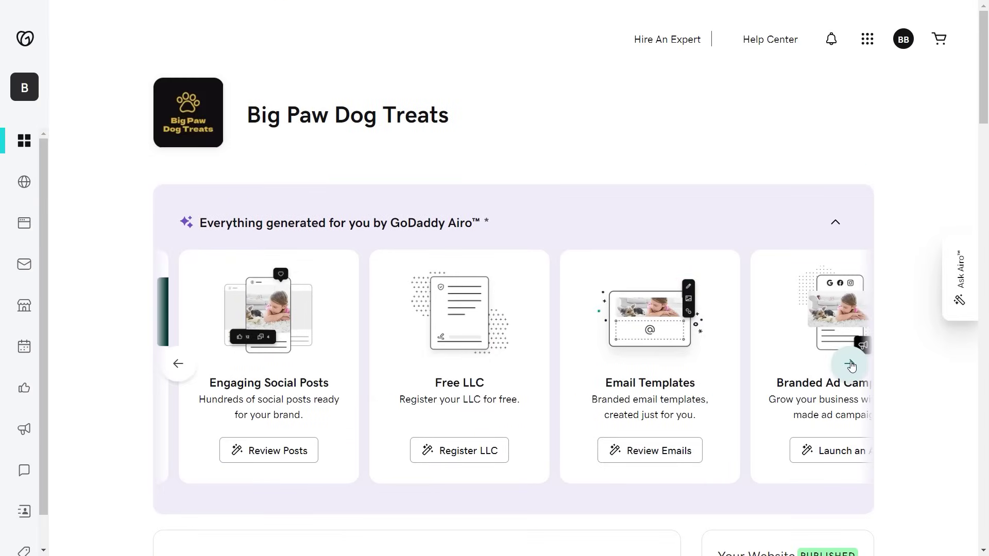
click(850, 365)
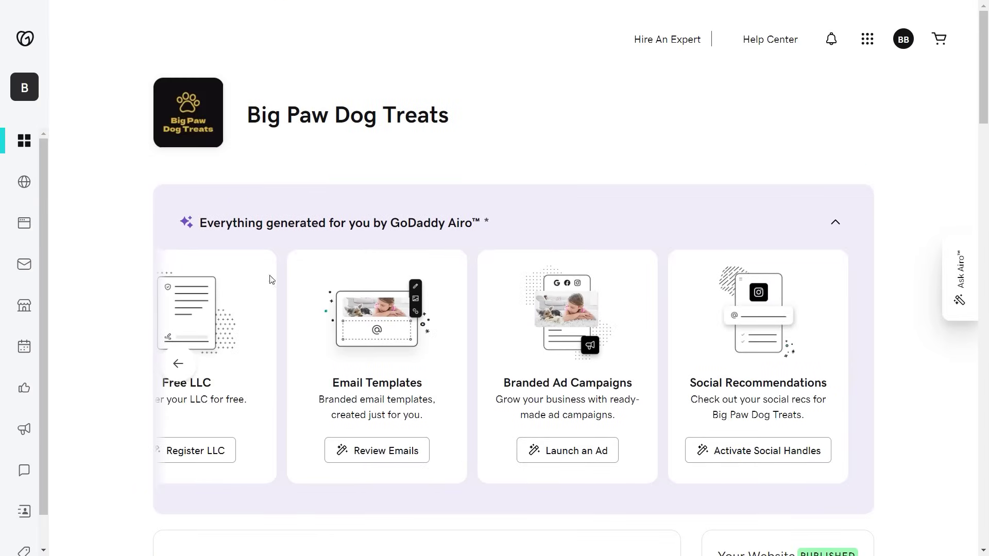
click(178, 364)
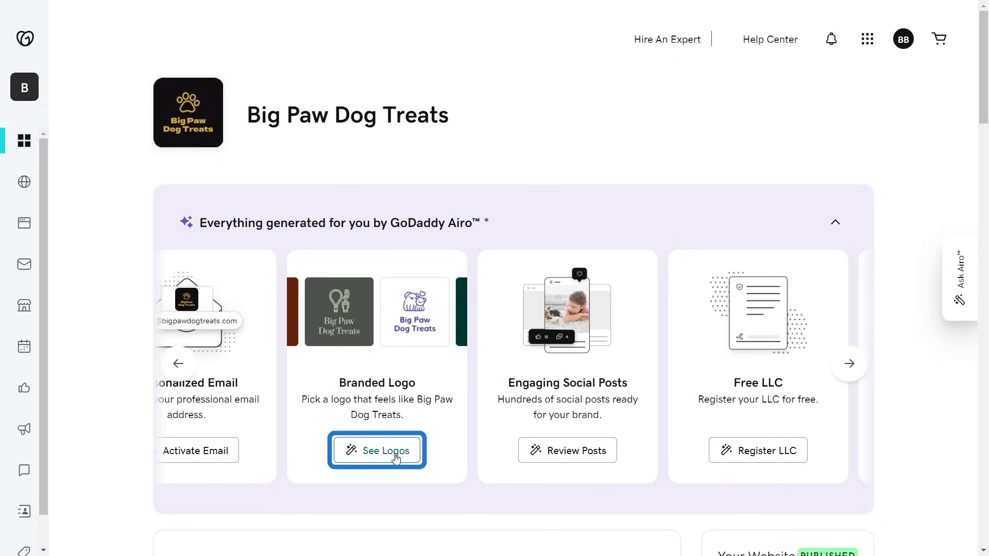
click(396, 457)
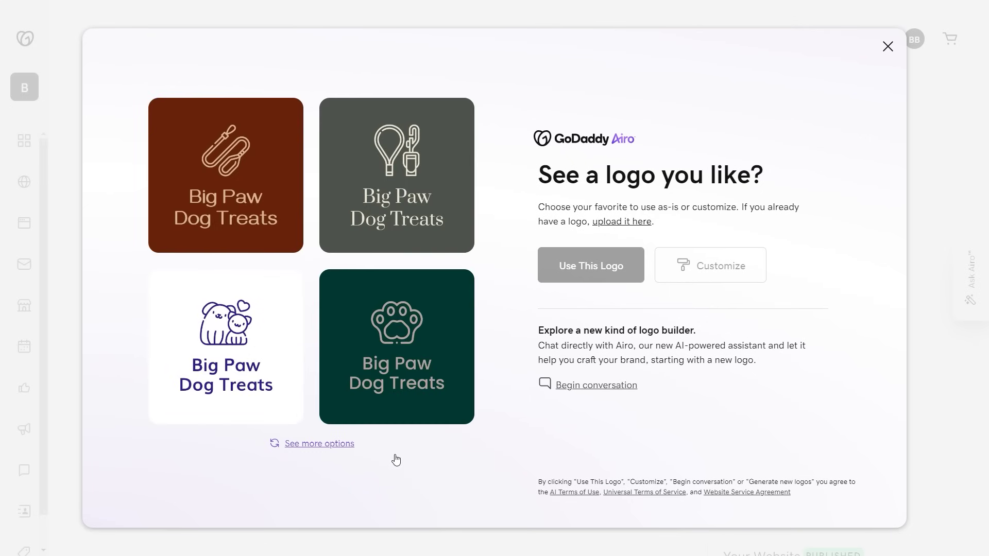
click(334, 445)
click(335, 445)
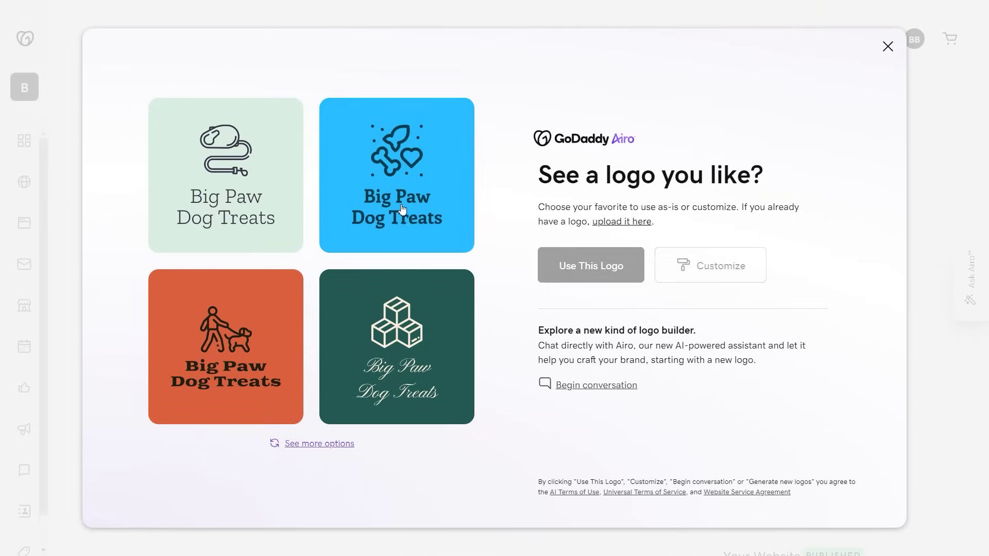
click(599, 58)
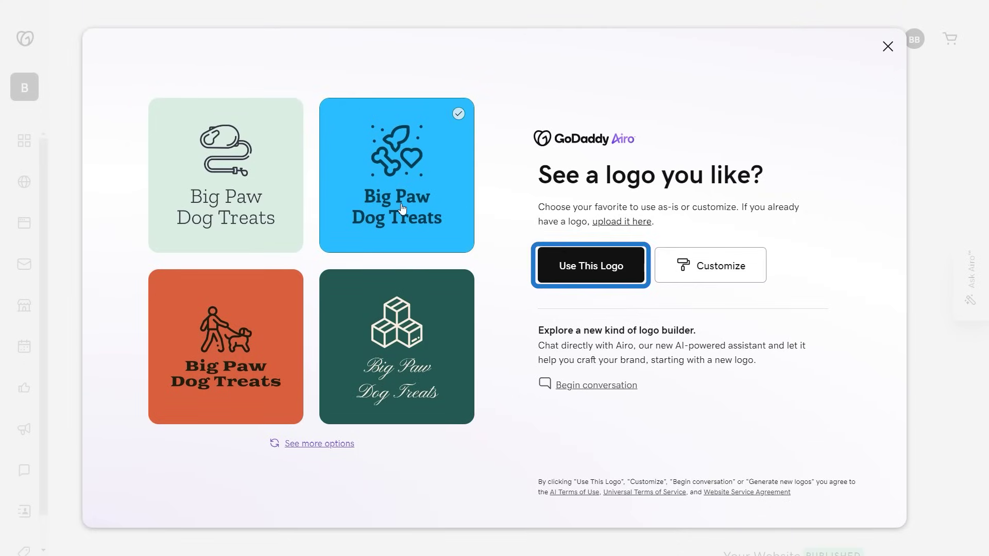
key(Tab)
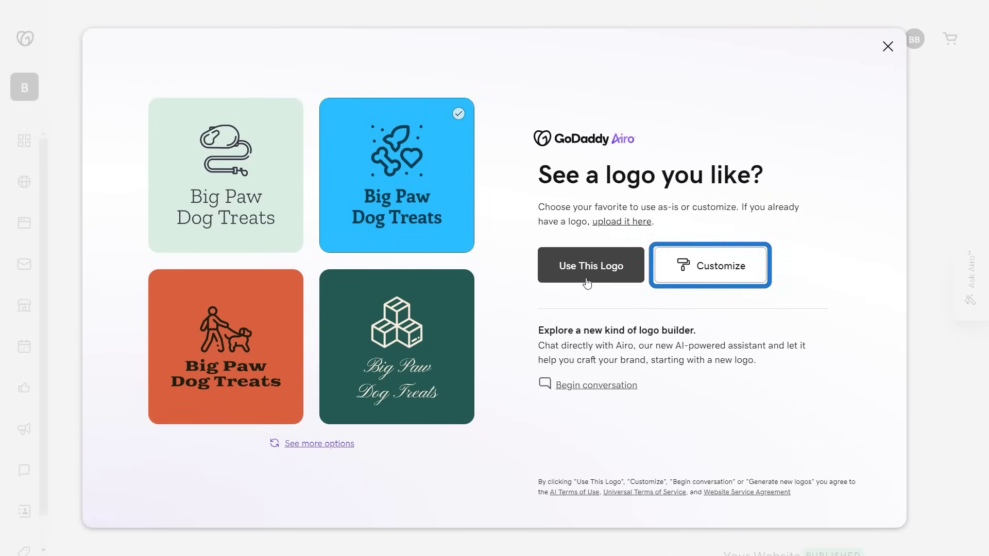
click(587, 282)
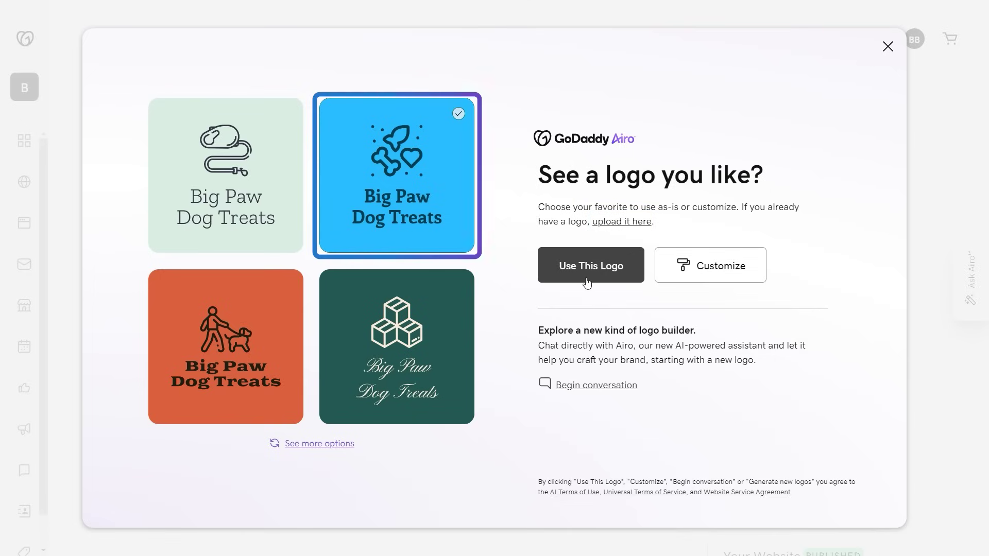
click(587, 282)
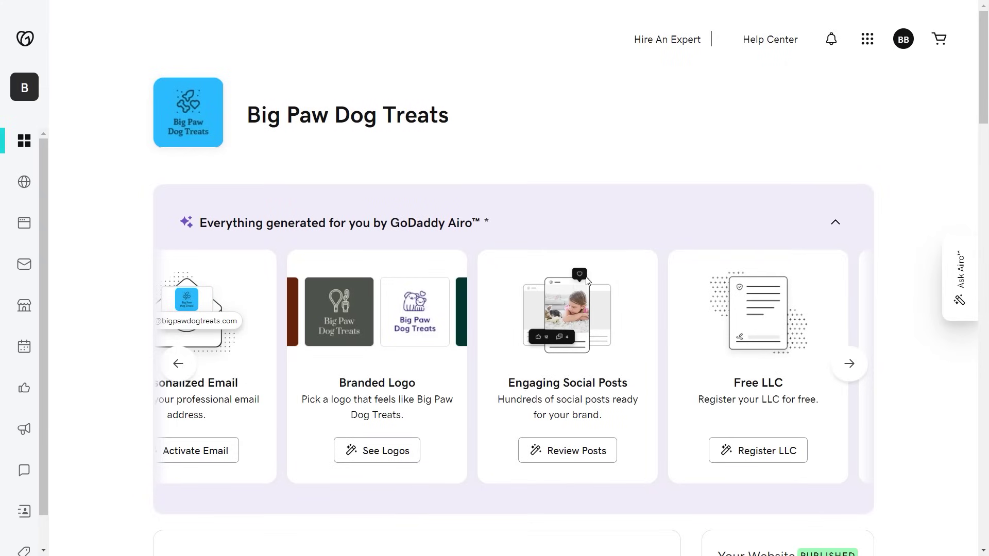
In the St. Patrick's Day post, change the Lucky You image subtitle to 'YOU JUST SCORED 20% OFF!'
click(571, 459)
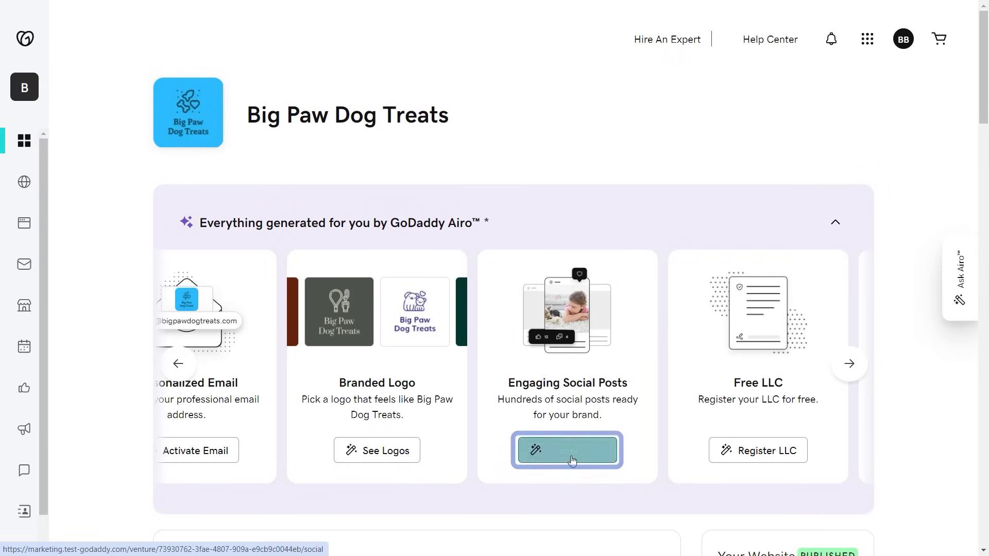
scroll(934, 318, down, 5)
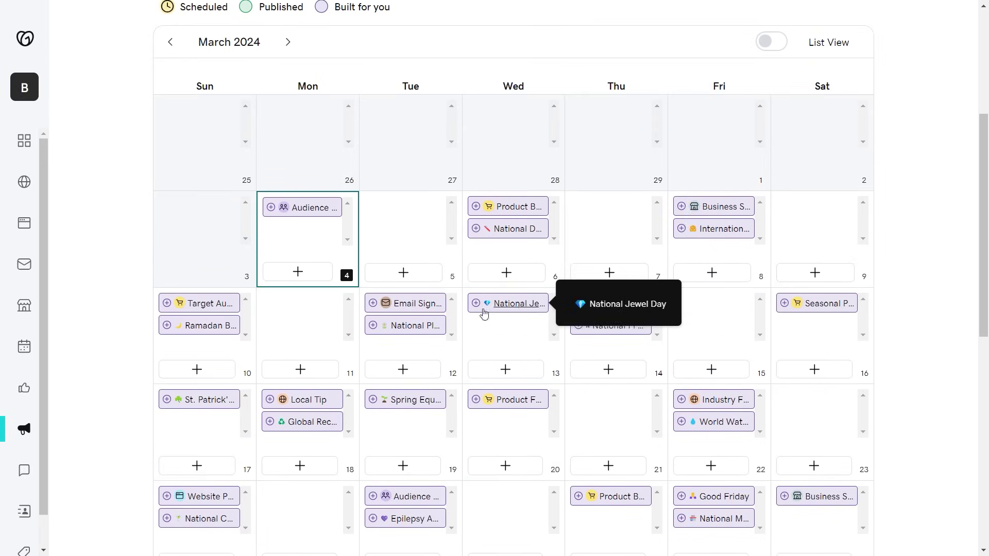
click(201, 400)
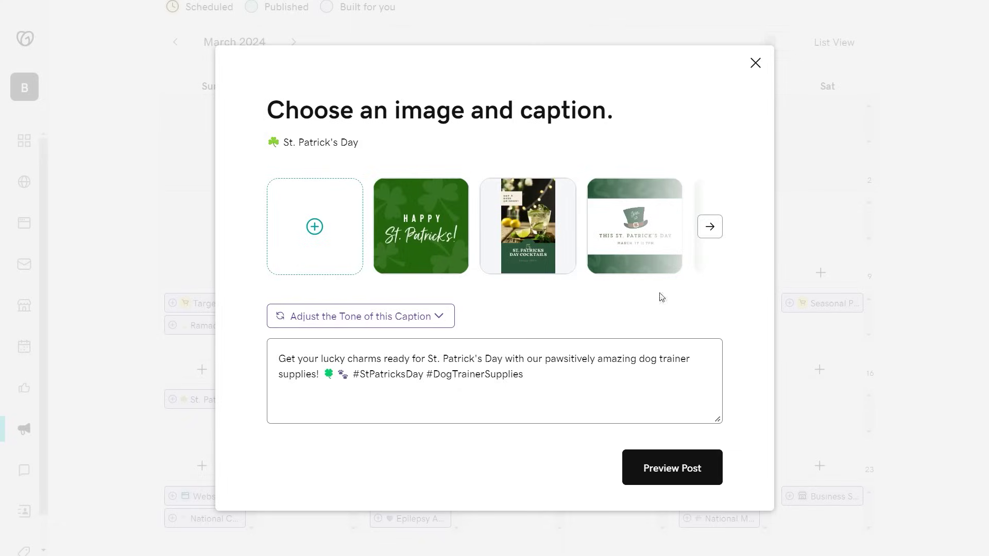
click(710, 226)
click(534, 242)
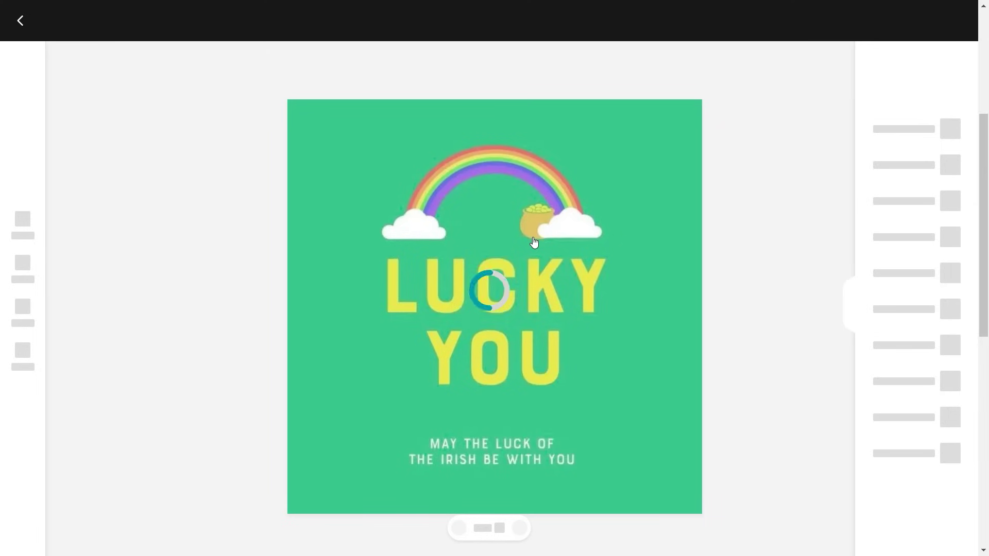
click(533, 464)
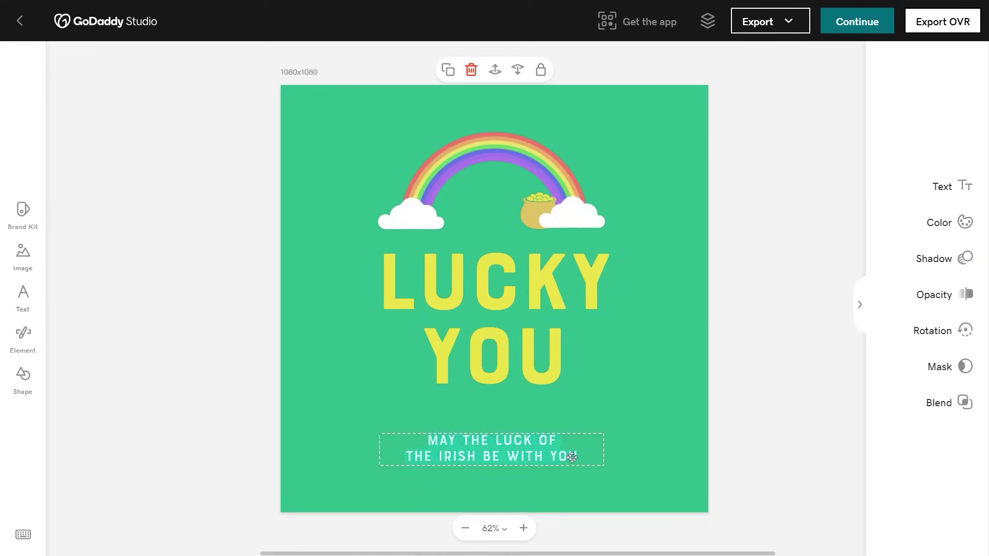
click(578, 459)
text(OU JUST SCORED 20% OFF!)
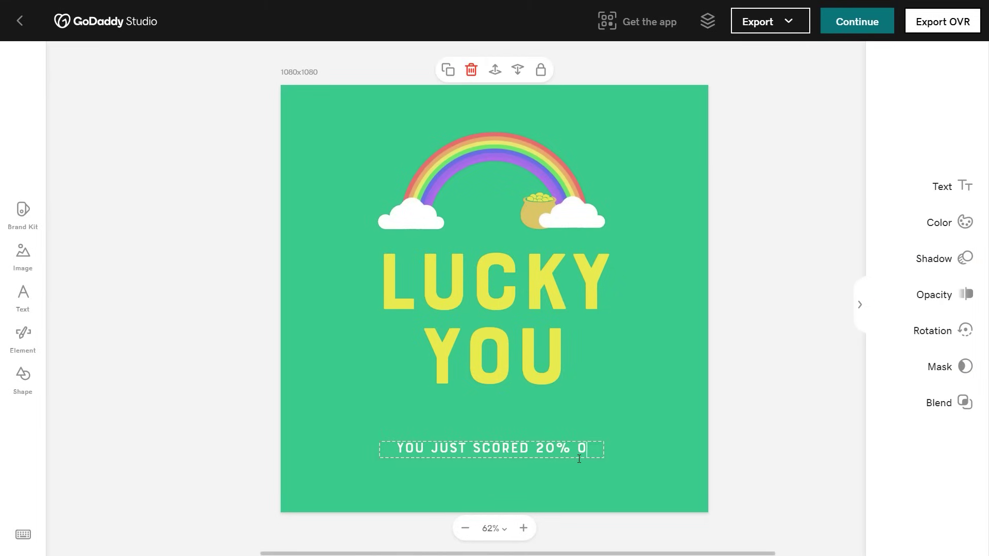
click(853, 25)
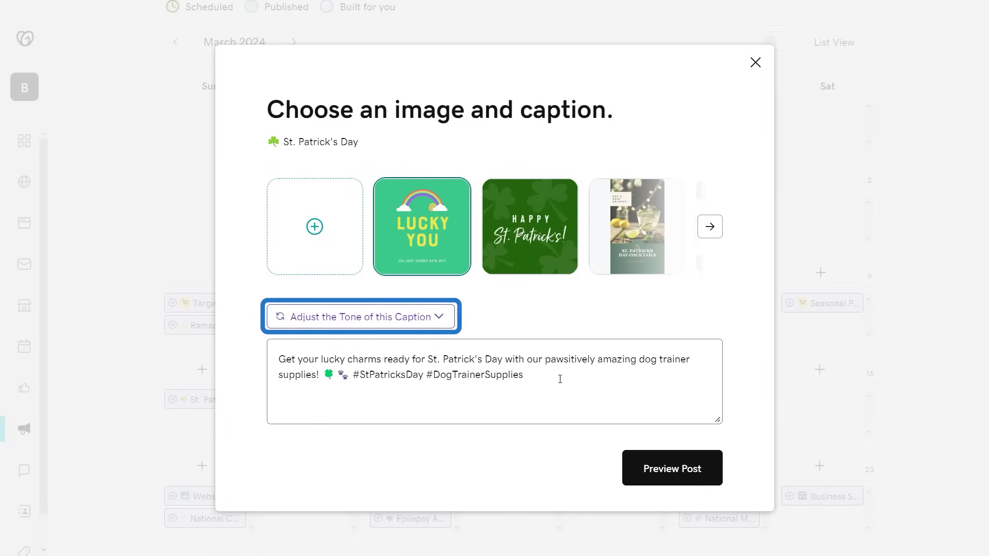
Make the caption Playful and replace its middle sentence with the 20% off STPAT20 coupon line
click(371, 317)
click(345, 426)
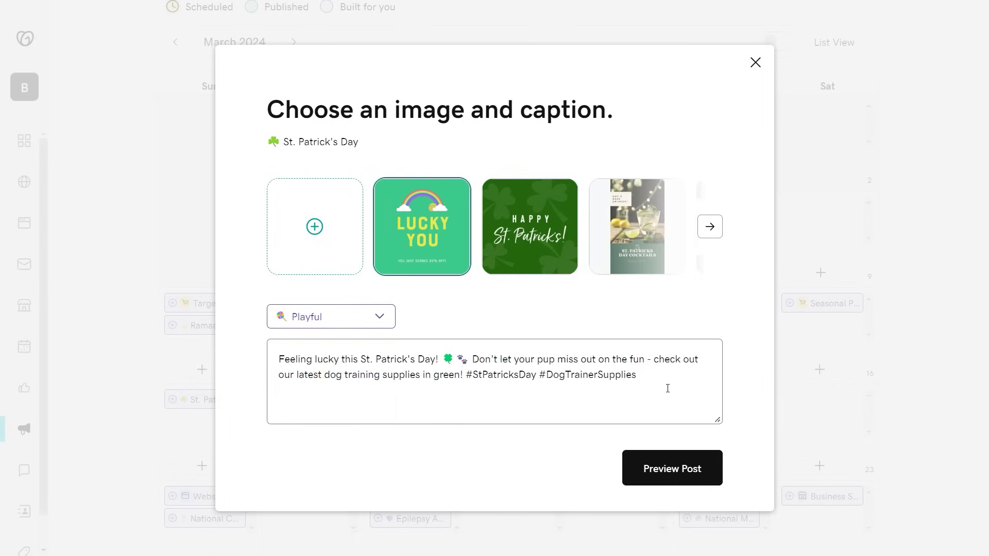
drag(464, 375, 472, 359)
text(Get 20% off with this coupon code )
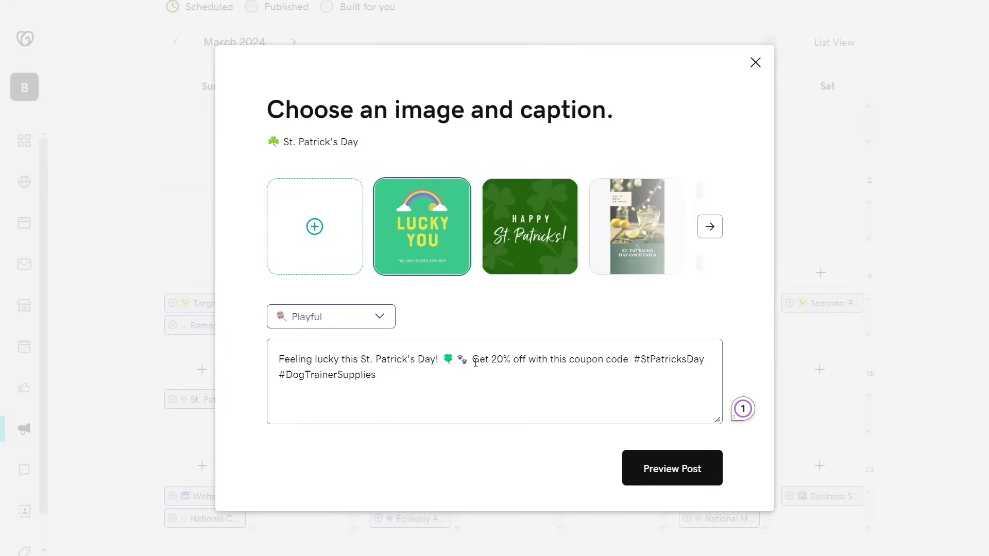
text(STPAT20)
Preview the finished post and review how it appears on each platform
click(664, 482)
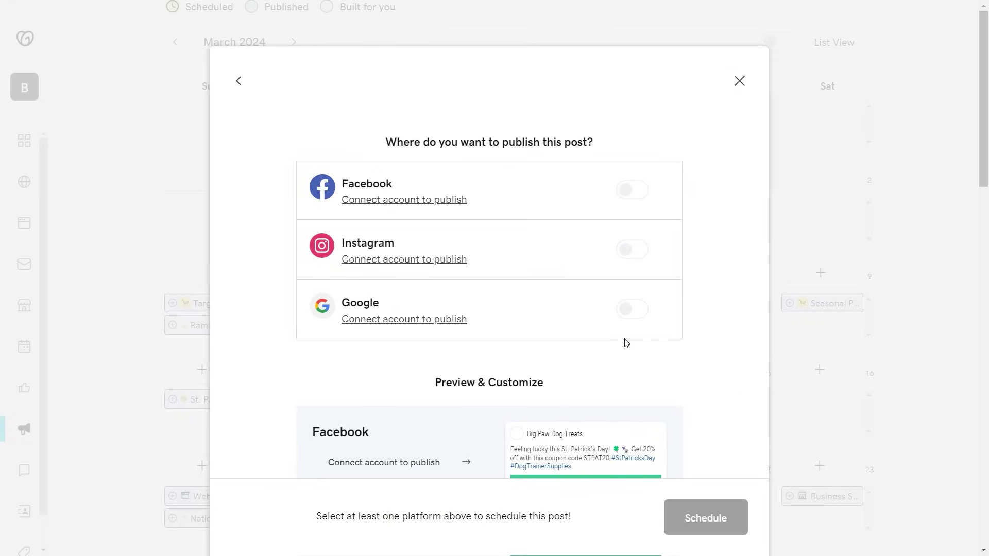
scroll(627, 343, down, 15)
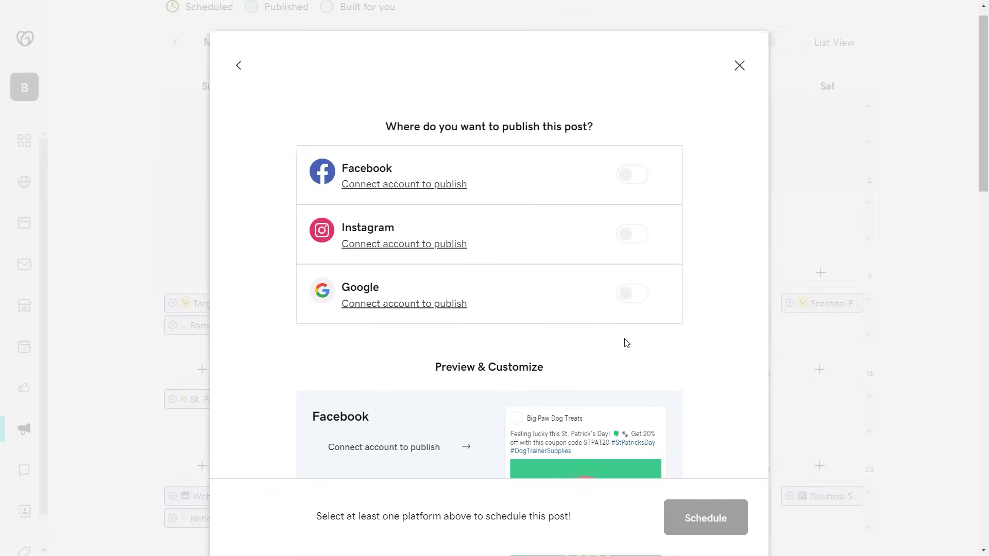
scroll(701, 335, down, 4)
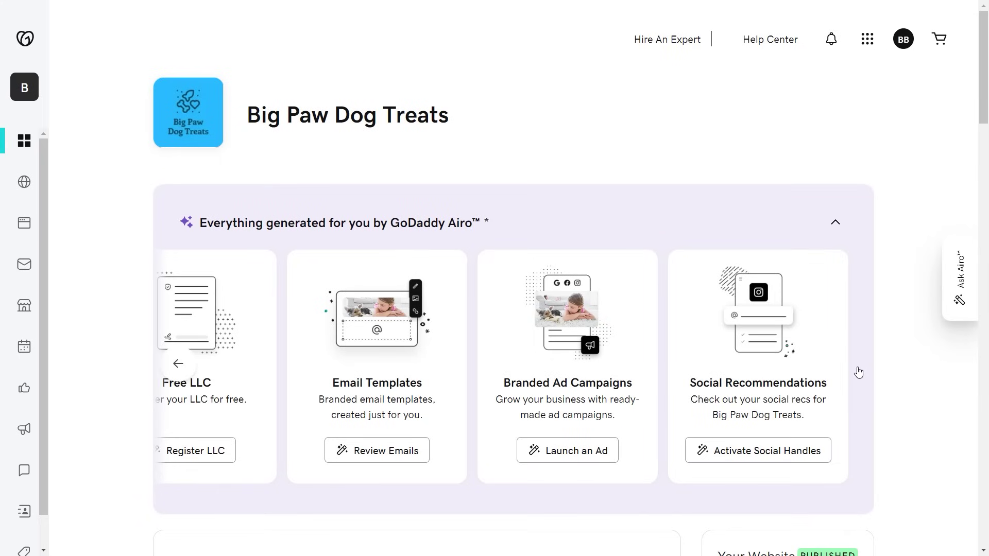
click(596, 460)
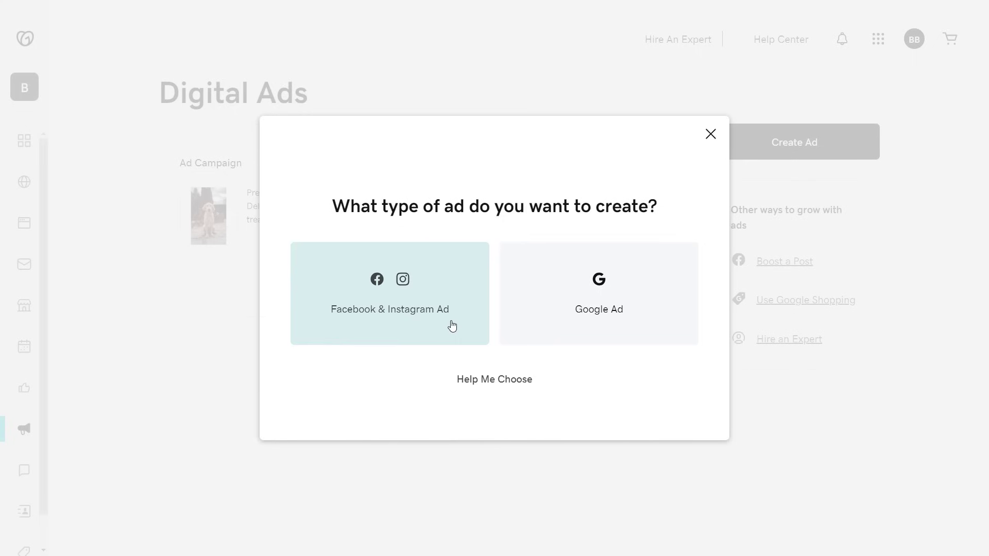
Start a Facebook ad with the goal of getting more website visitors
click(451, 327)
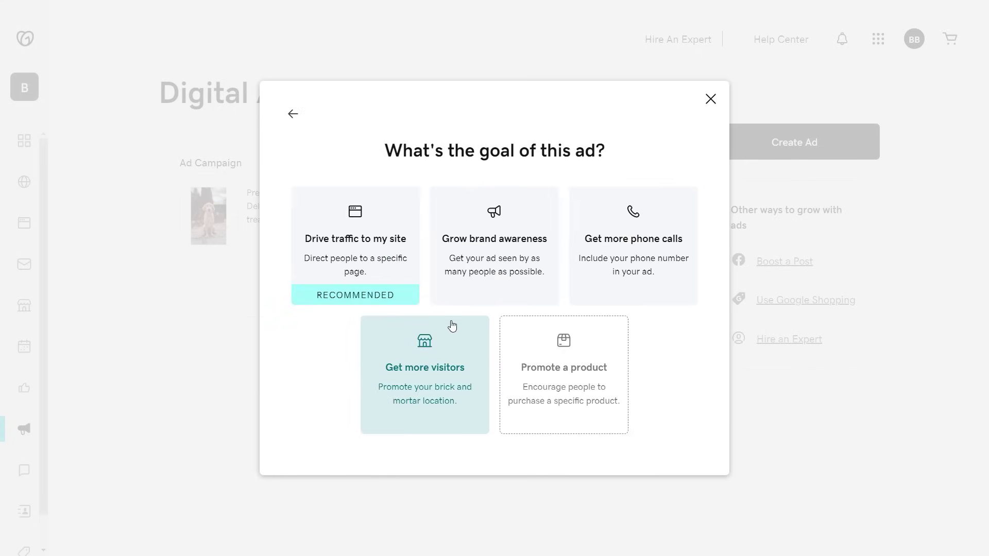
click(398, 266)
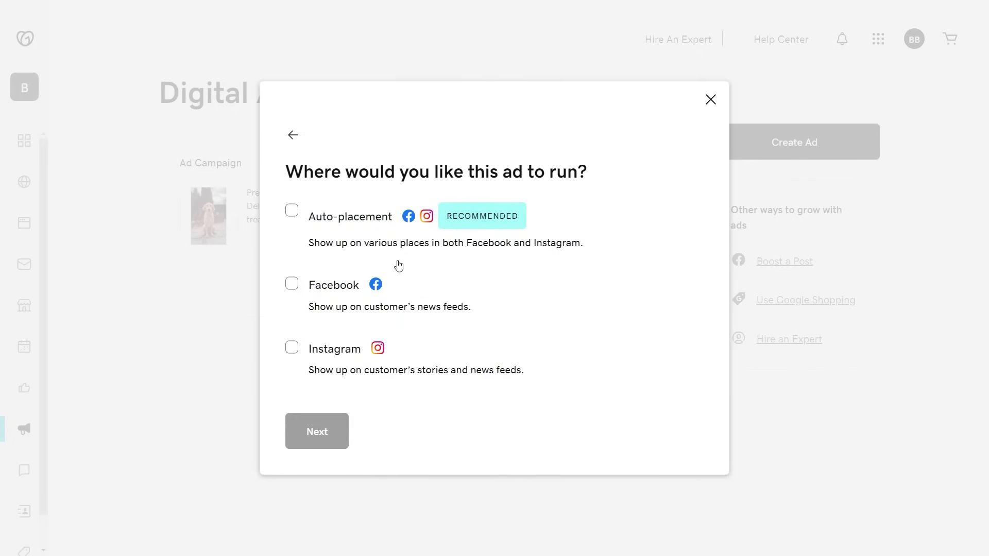
click(291, 284)
click(330, 433)
Target all genders within 30 miles of Atascadero, California
click(292, 284)
click(393, 302)
click(514, 377)
text(Atascadero)
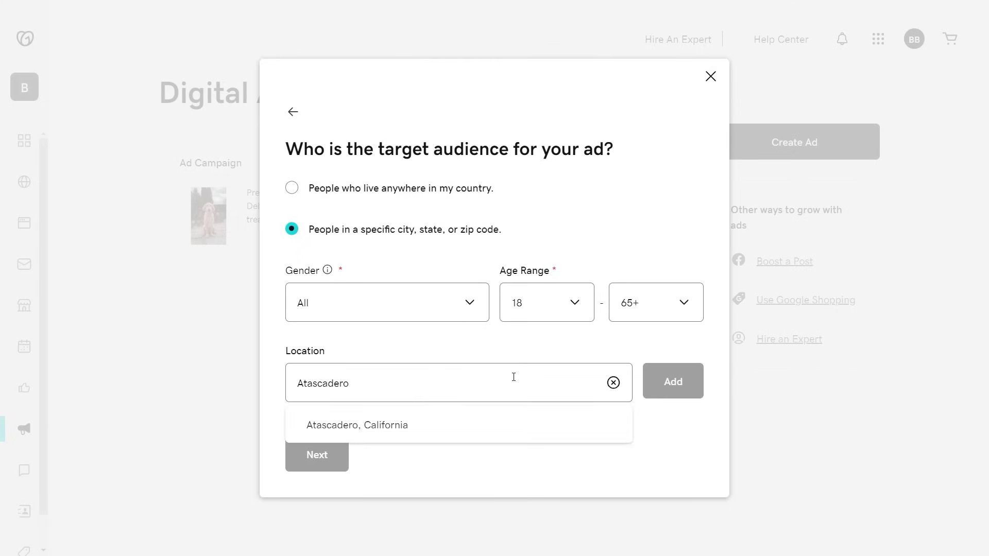
click(467, 427)
click(607, 381)
click(643, 342)
click(672, 382)
click(325, 488)
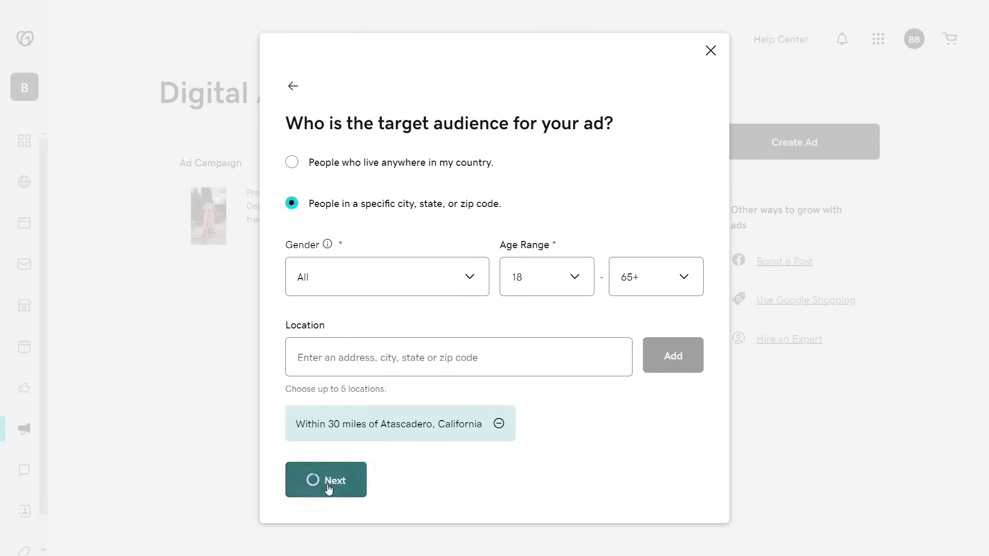
Use the Lucky You template, set the button to Order Now, and choose a $30 budget
click(340, 367)
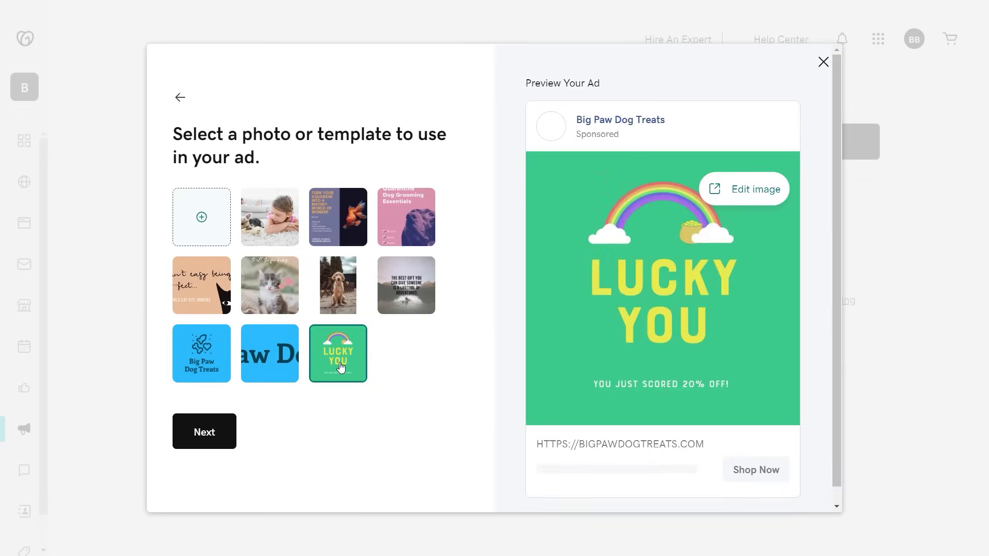
click(215, 439)
scroll(311, 416, down, 2)
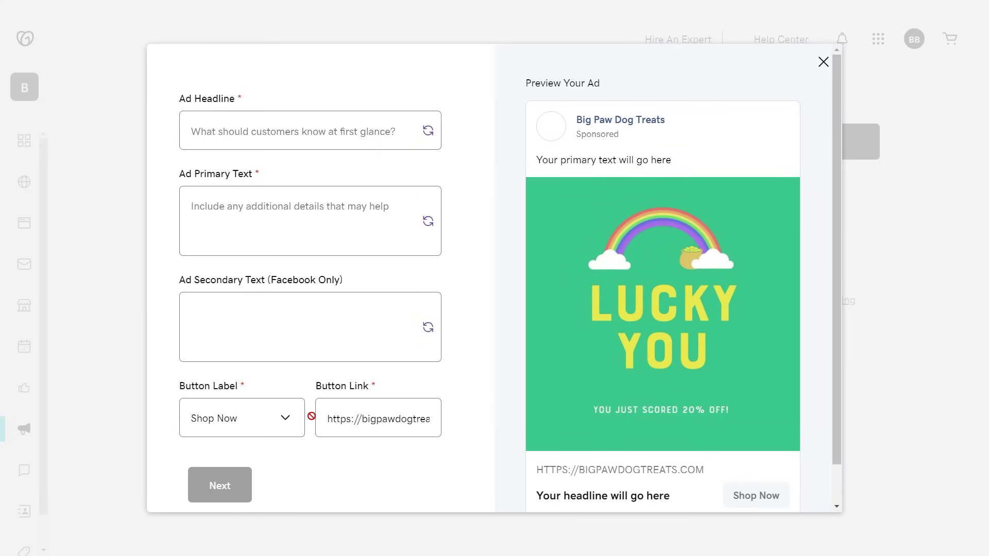
click(242, 418)
click(207, 292)
scroll(446, 419, up, 2)
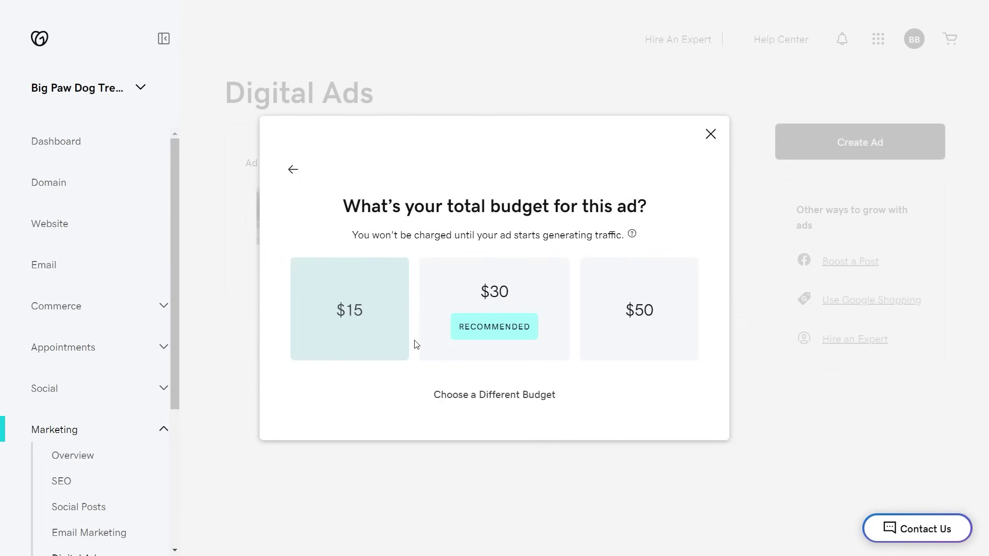
click(432, 345)
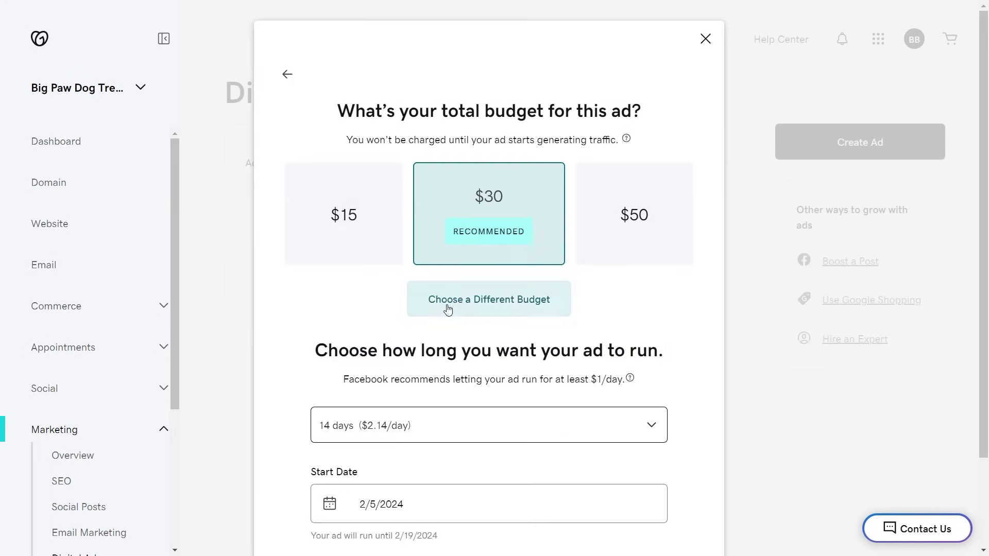
scroll(451, 390, down, 2)
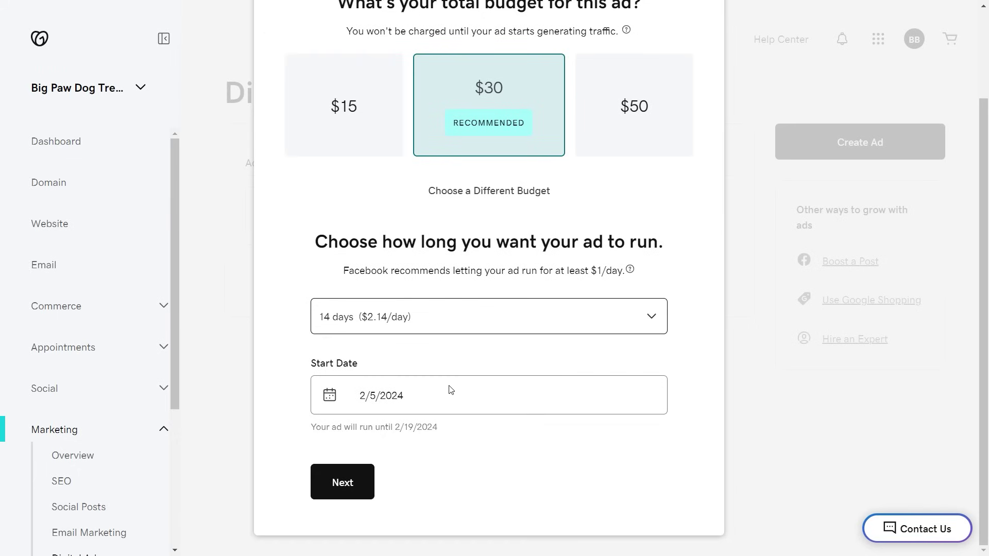
click(342, 482)
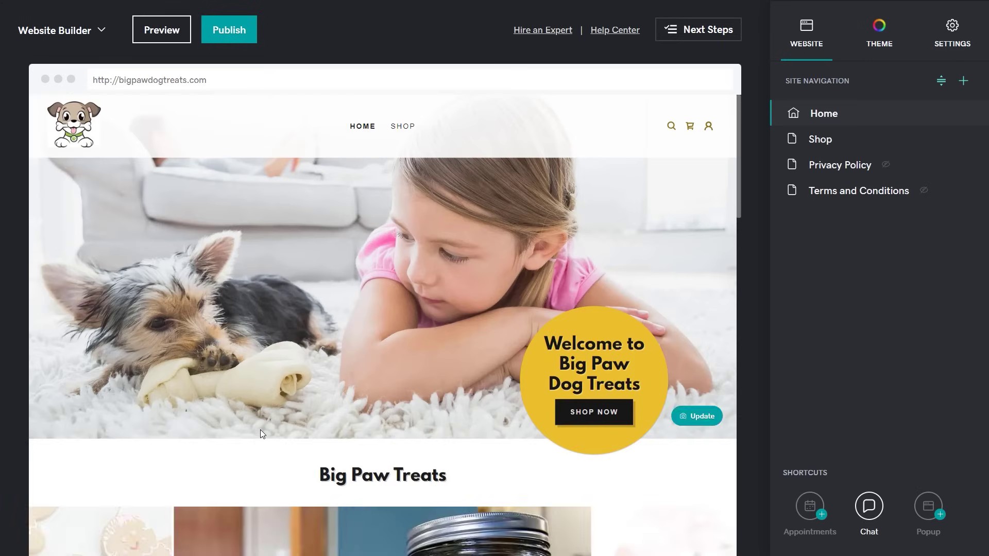
Switch the bigpawdogtreats.com website to the Urban theme and review the restyled page
scroll(257, 426, down, 10)
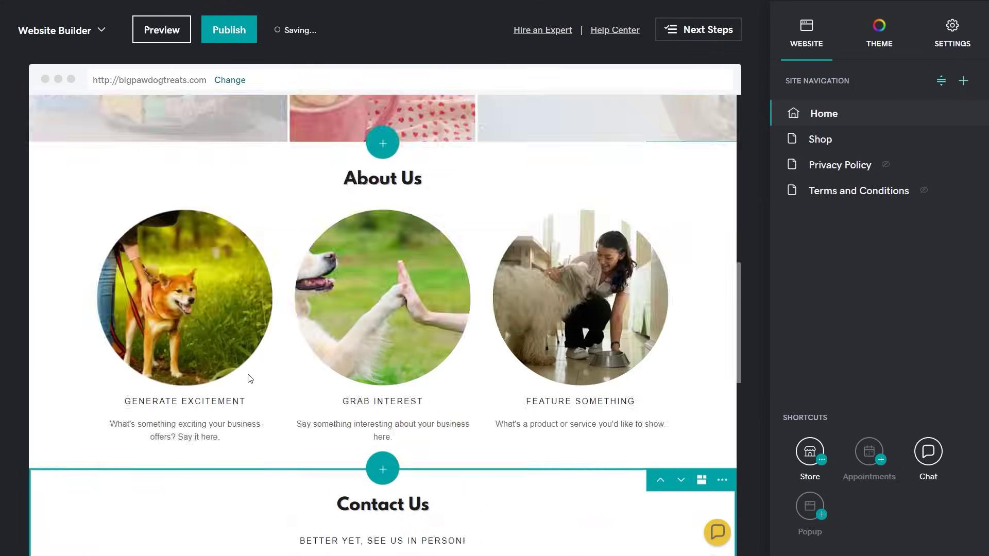
click(878, 31)
click(926, 106)
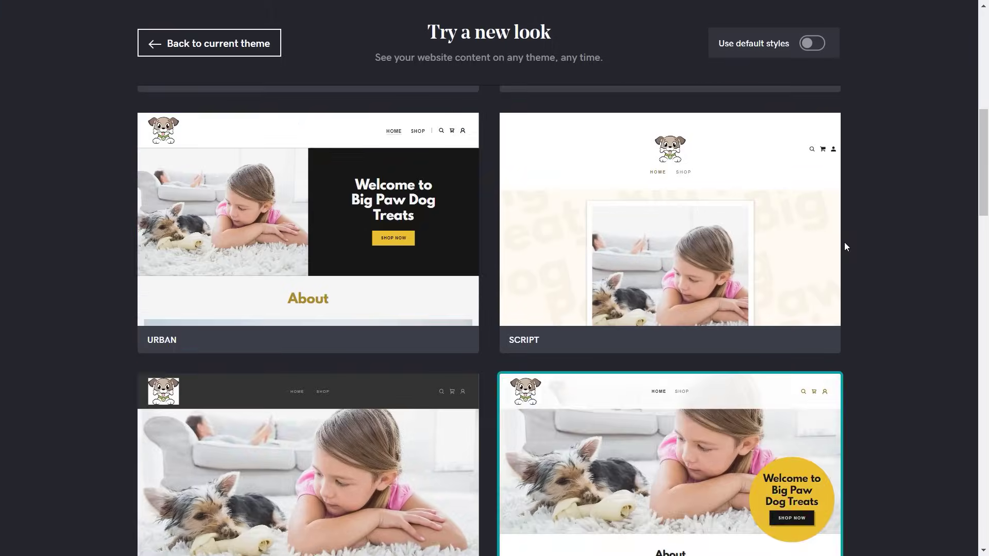
click(360, 219)
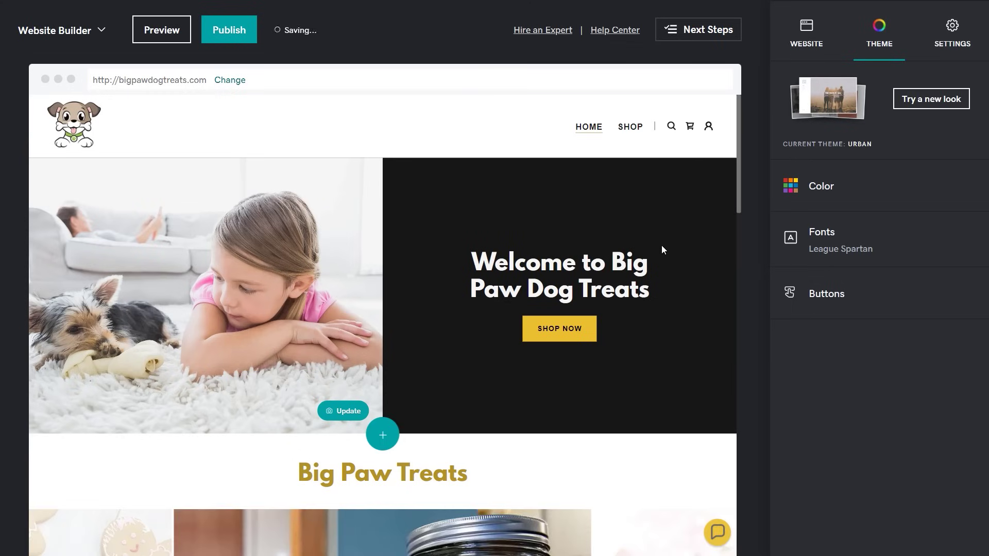
scroll(321, 357, down, 3)
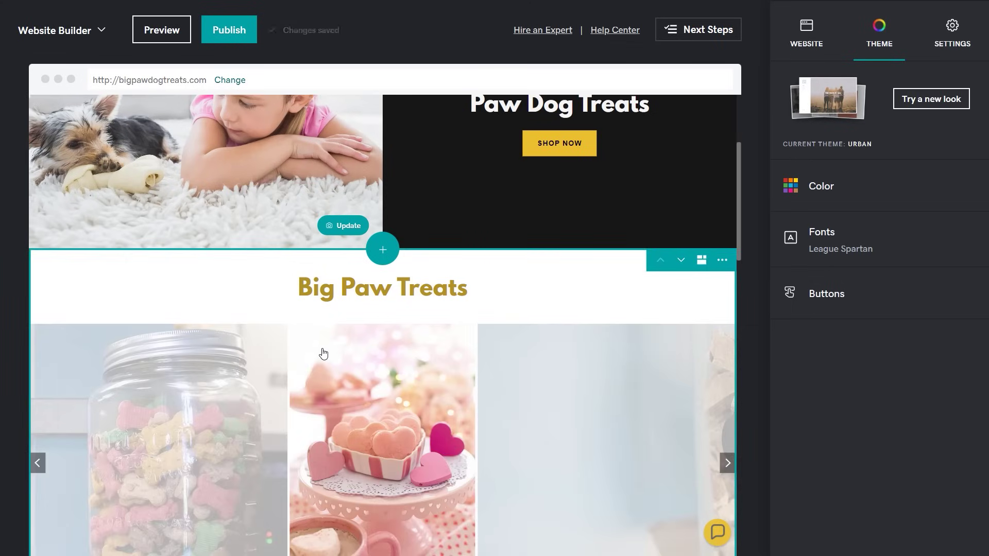
scroll(324, 353, down, 8)
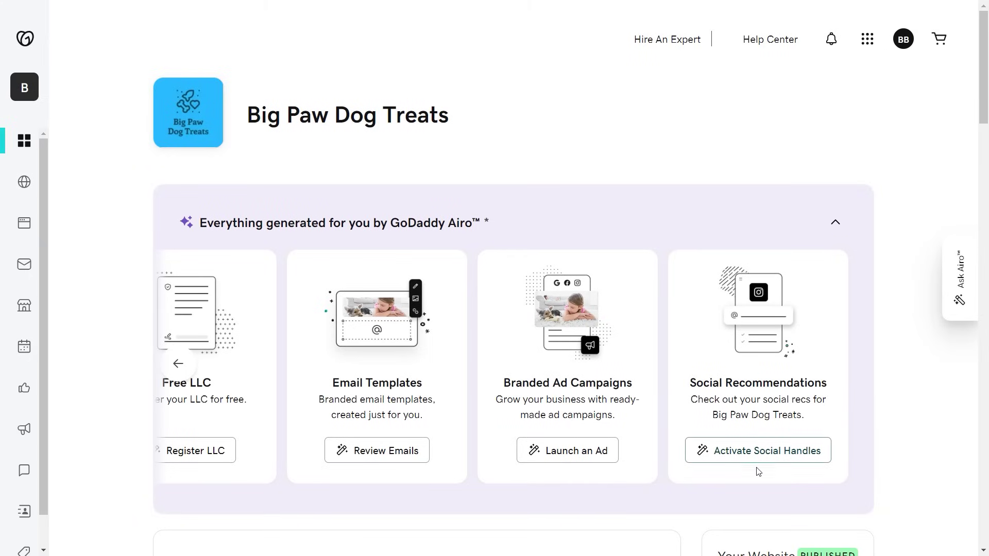
click(751, 464)
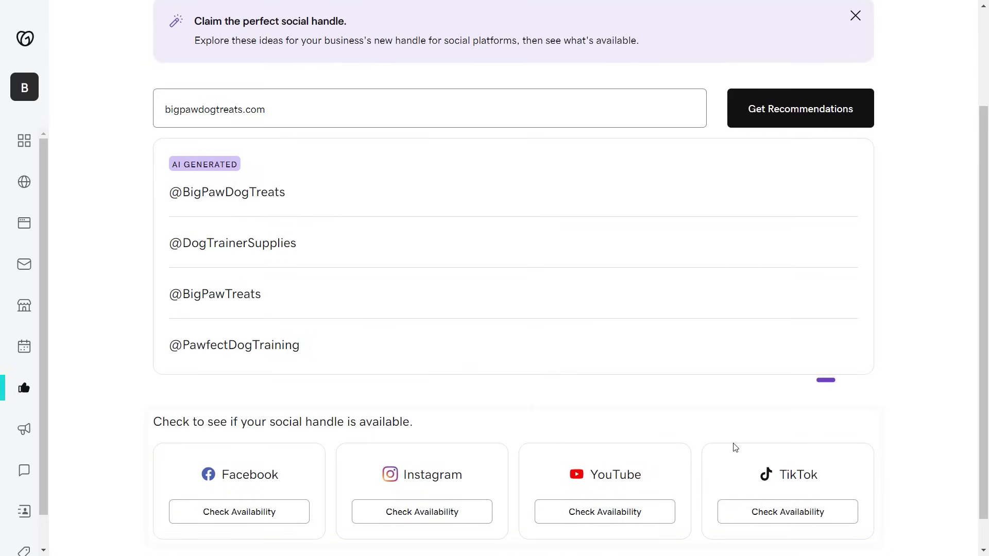
click(25, 140)
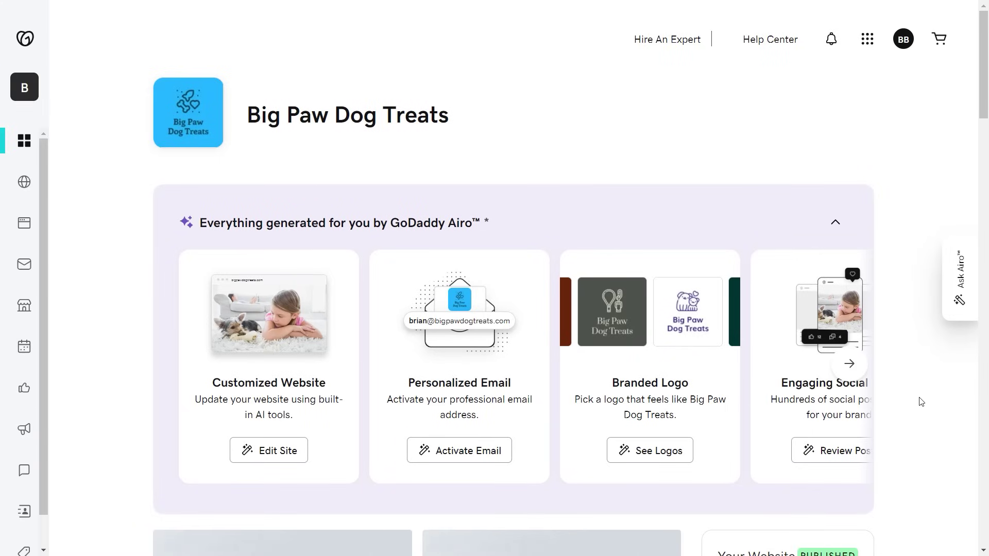
click(849, 367)
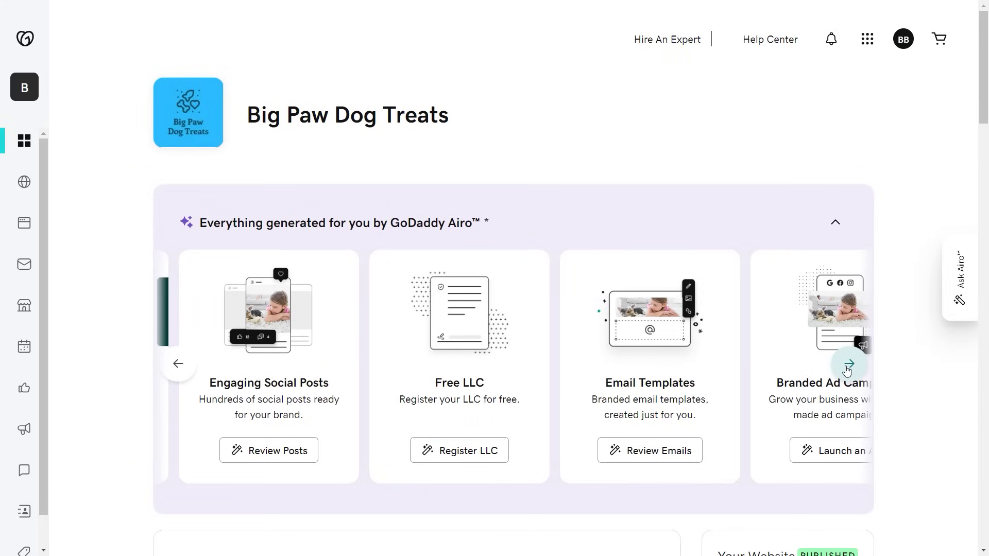
Review the generated email templates and open Welcome Subscribers in the editor
click(673, 459)
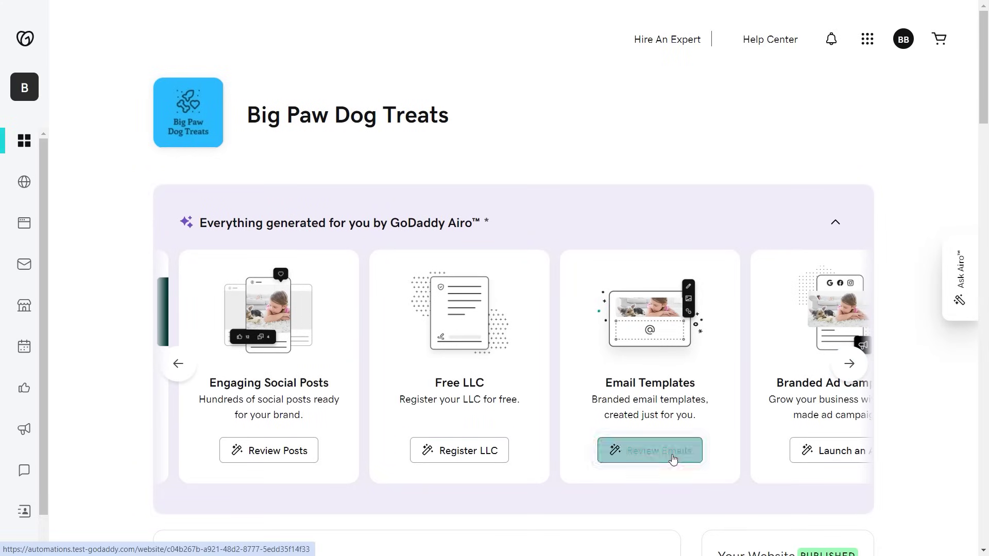
scroll(637, 411, down, 5)
scroll(637, 411, down, 2)
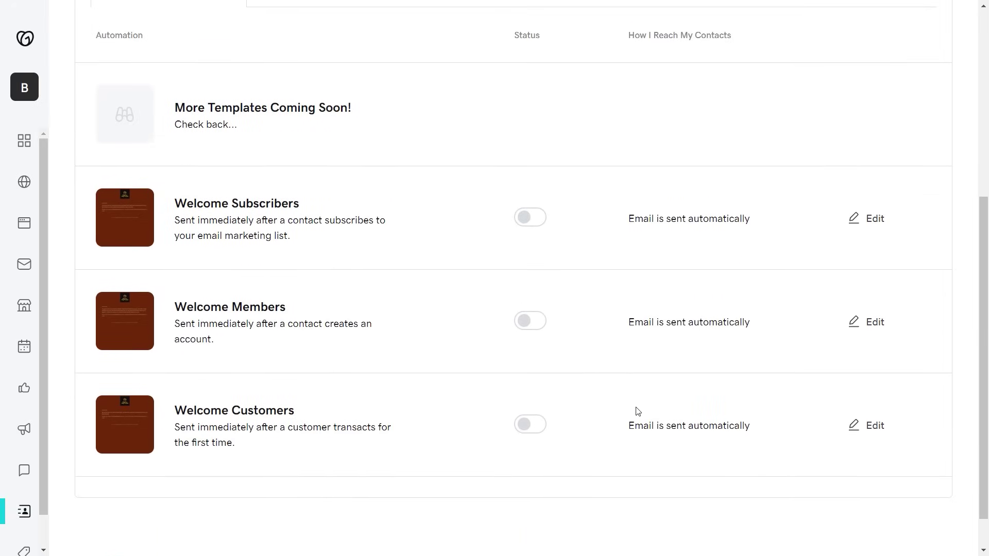
click(876, 220)
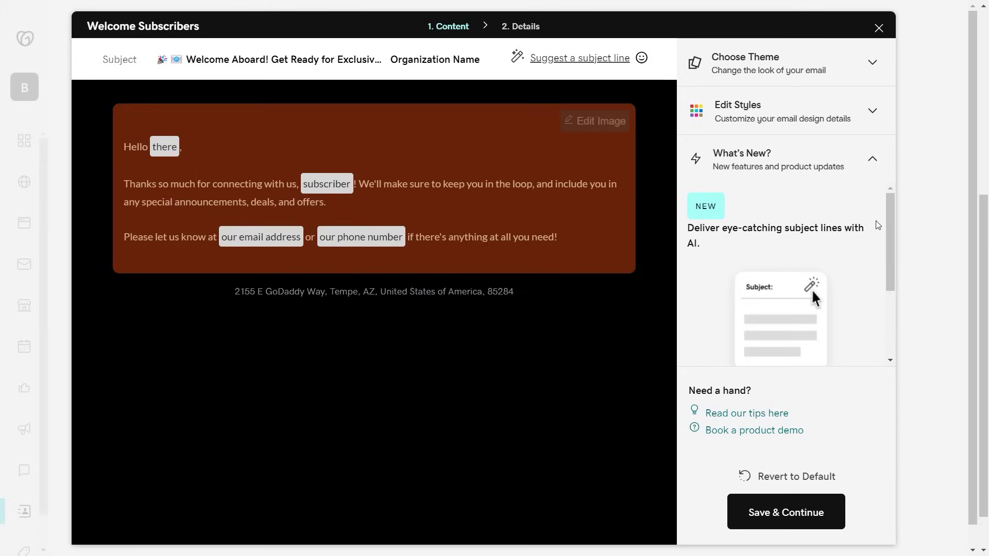